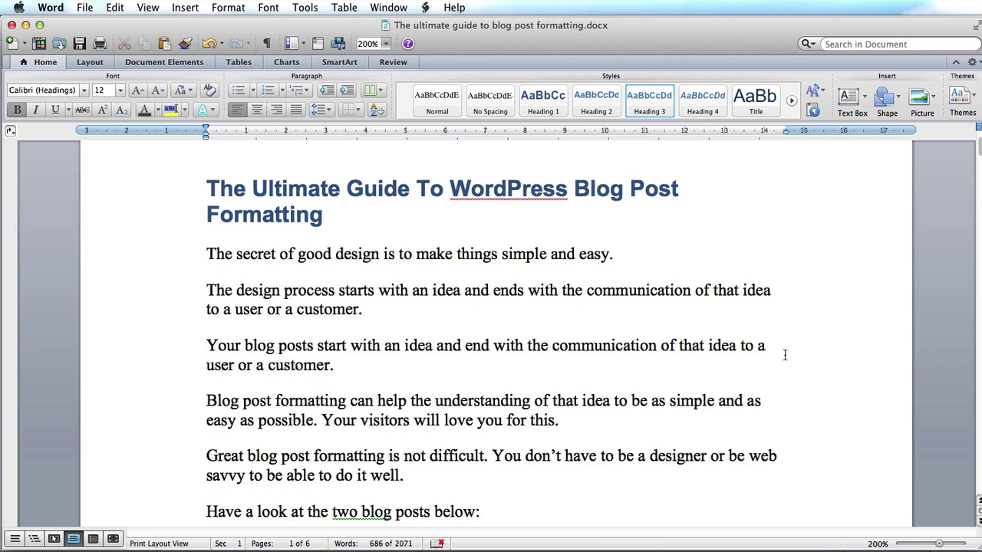
# - Inspect the Word article's body text, subheading, italic word and 'Images: SEO and UI' heading styles
pyautogui.click(459, 400)
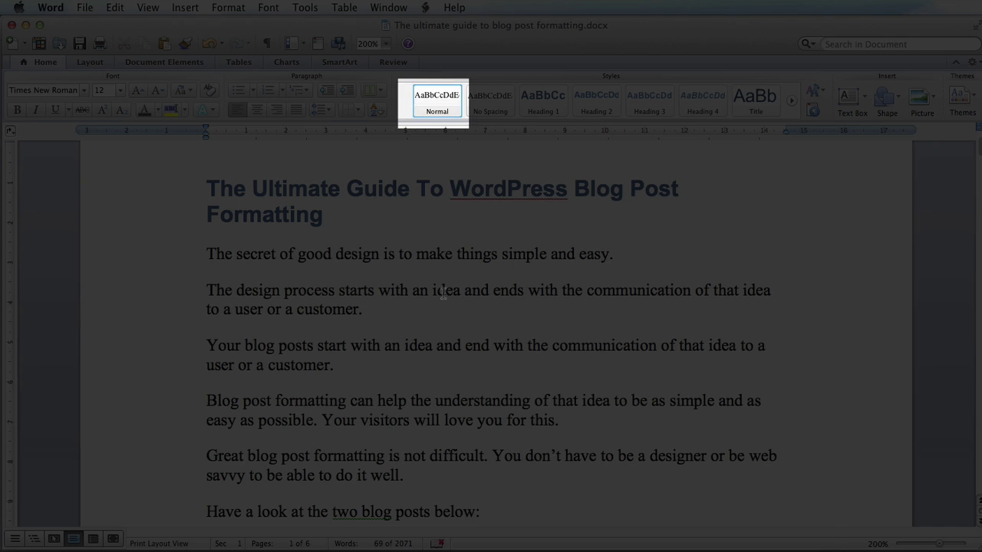
pyautogui.scroll(-2, 443, 293)
pyautogui.scroll(-4, 443, 294)
pyautogui.click(428, 384)
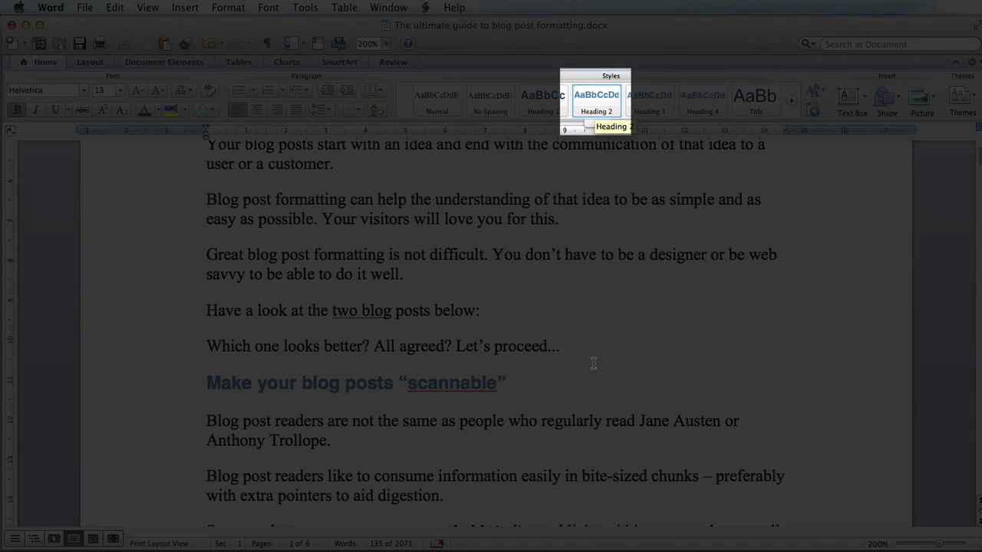
pyautogui.scroll(-10, 592, 363)
pyautogui.scroll(5, 592, 363)
pyautogui.click(510, 281)
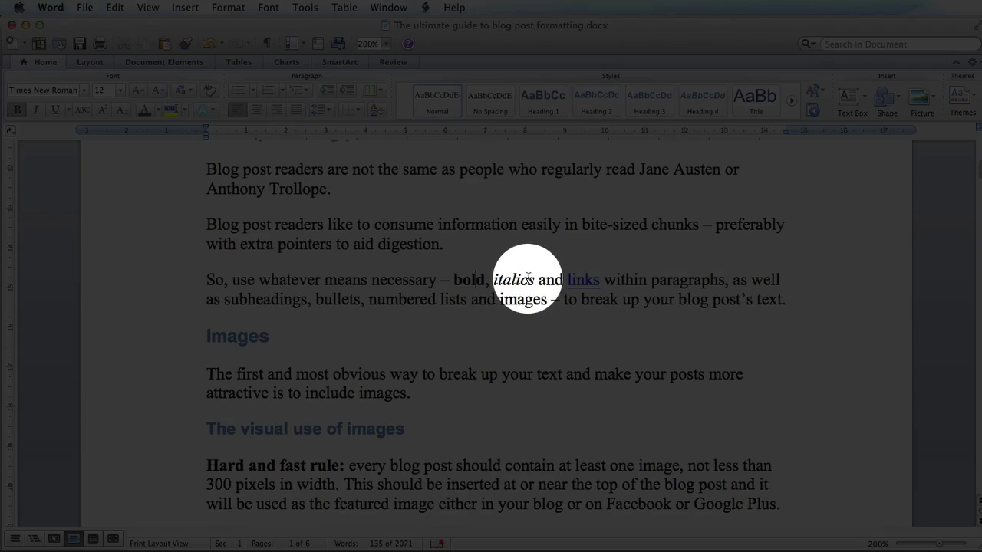
pyautogui.scroll(-10, 623, 360)
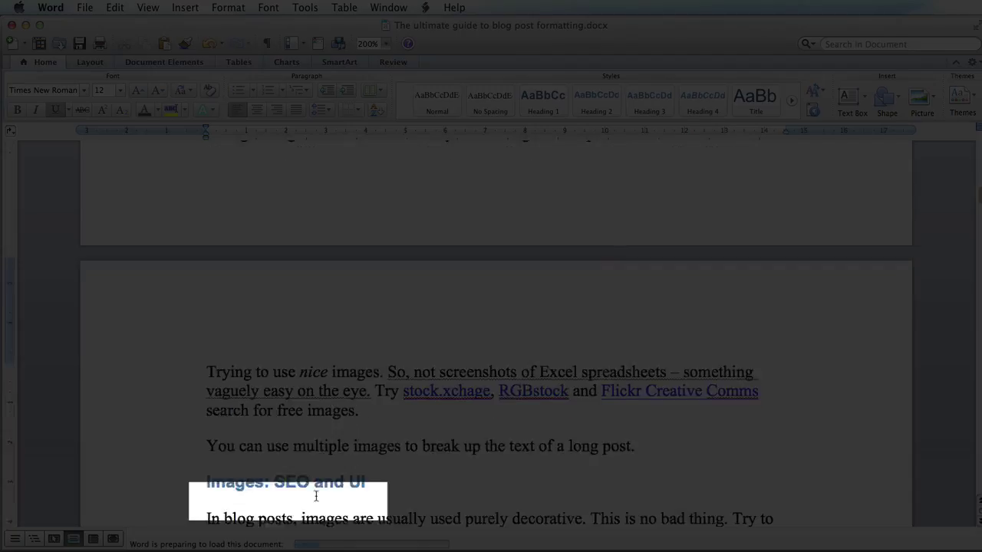
pyautogui.scroll(-2, 315, 496)
pyautogui.click(284, 432)
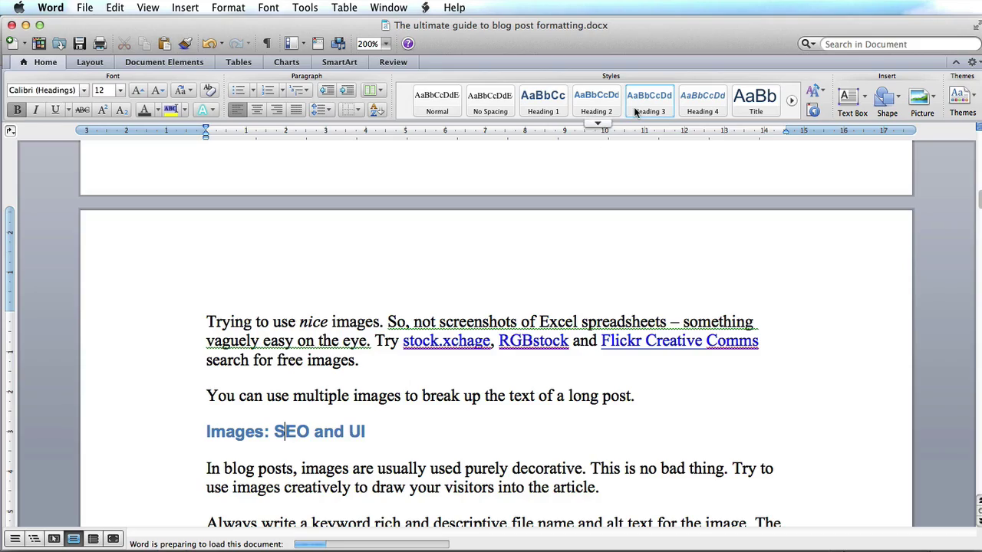
pyautogui.scroll(-20, 295, 306)
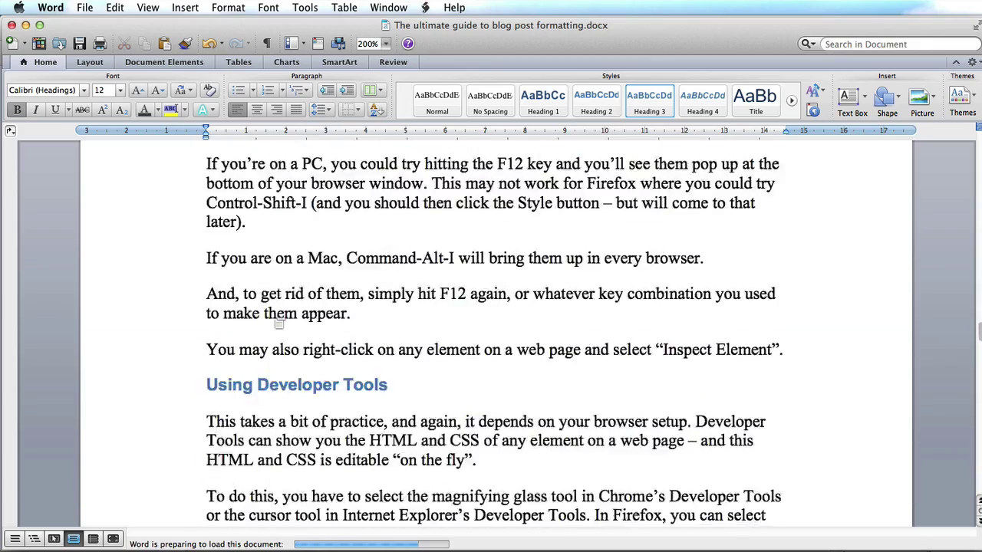
pyautogui.scroll(20, 295, 307)
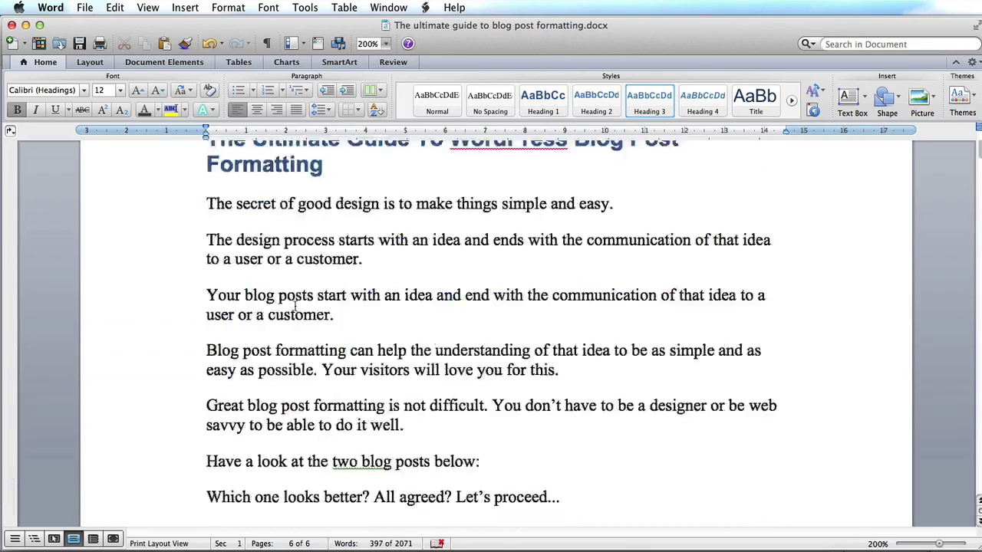
# - Select and copy the entire Word article
pyautogui.click(342, 376)
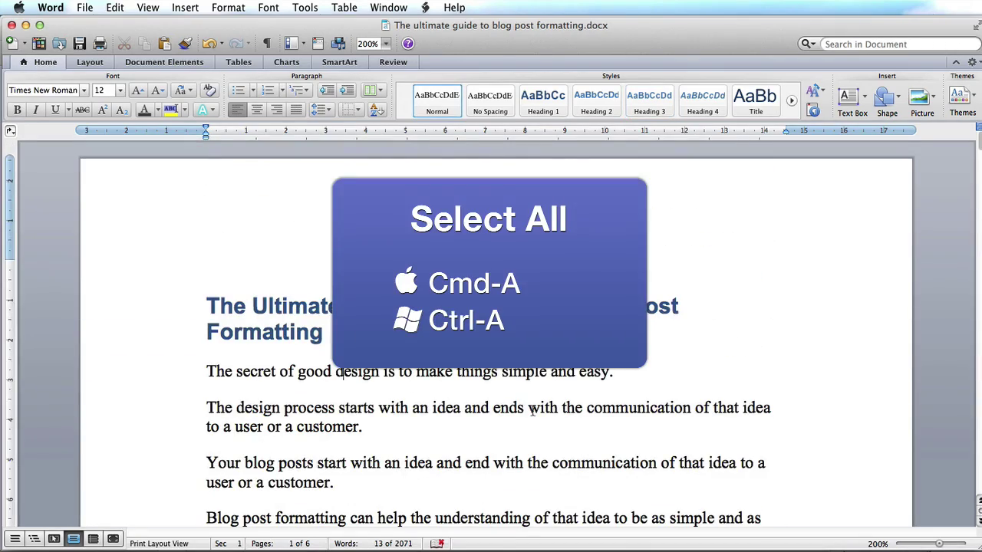
pyautogui.press('super+a')
pyautogui.press('super+c')
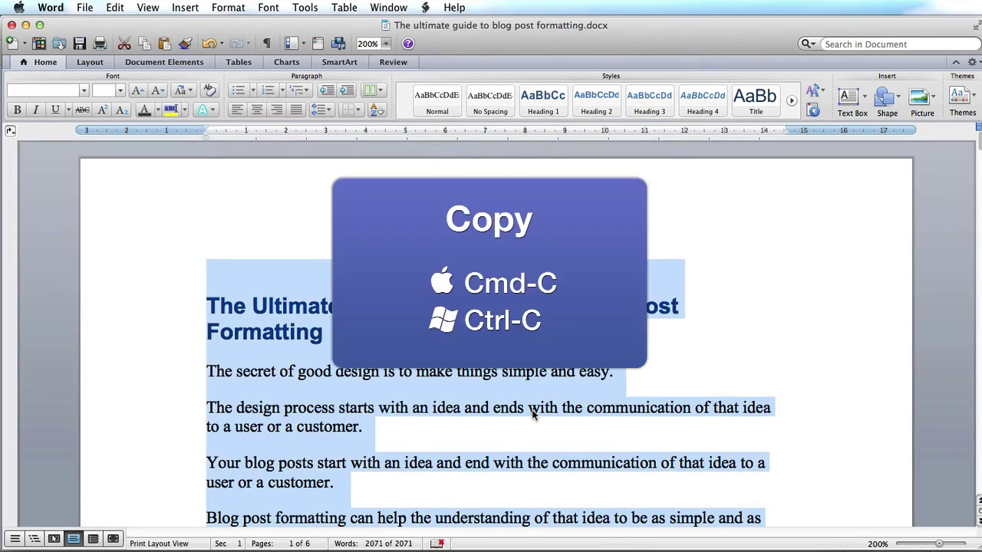
# - In Chrome, start a new WordPress post and show the Kitchen Sink toolbar row
pyautogui.moveTo(382, 537)
pyautogui.click(381, 506)
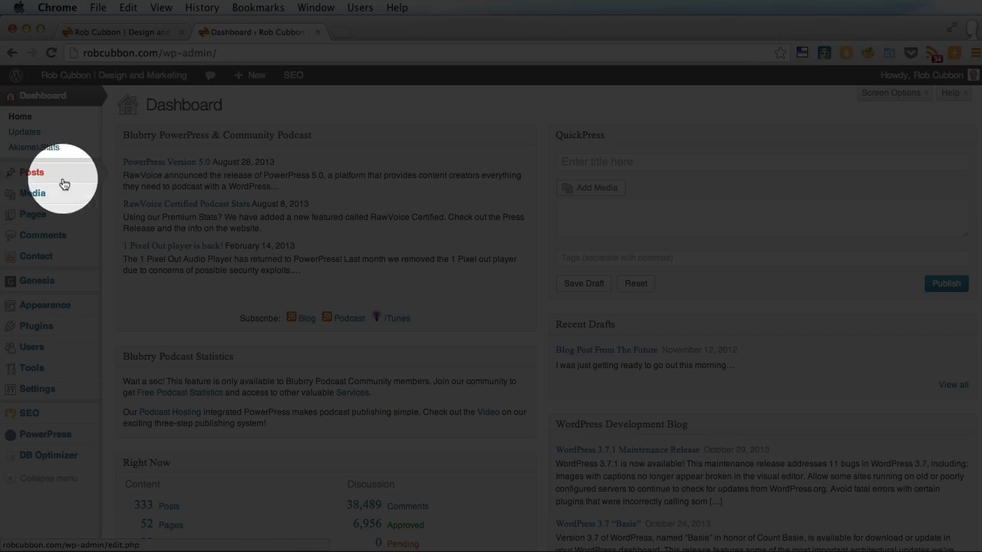
pyautogui.moveTo(62, 178)
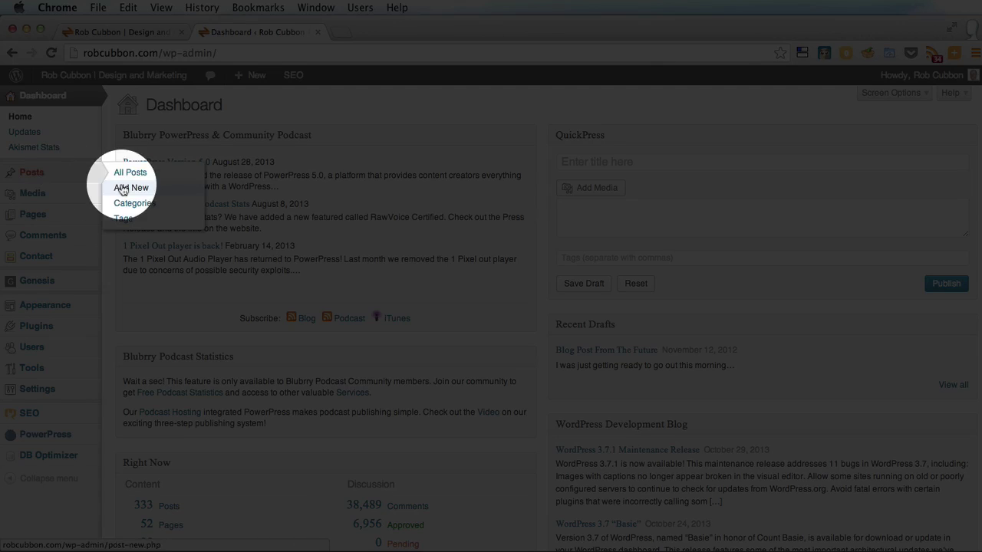
pyautogui.click(123, 188)
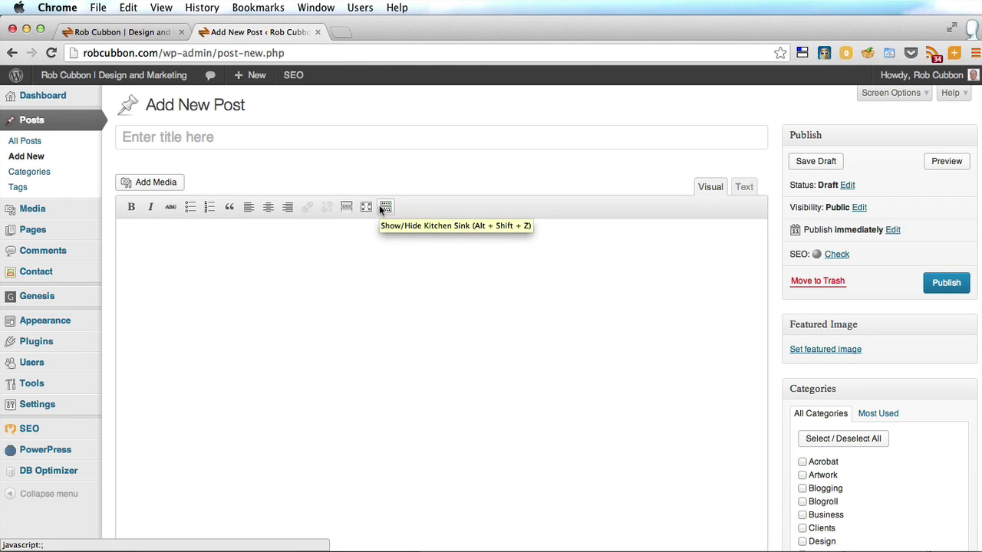
pyautogui.click(384, 208)
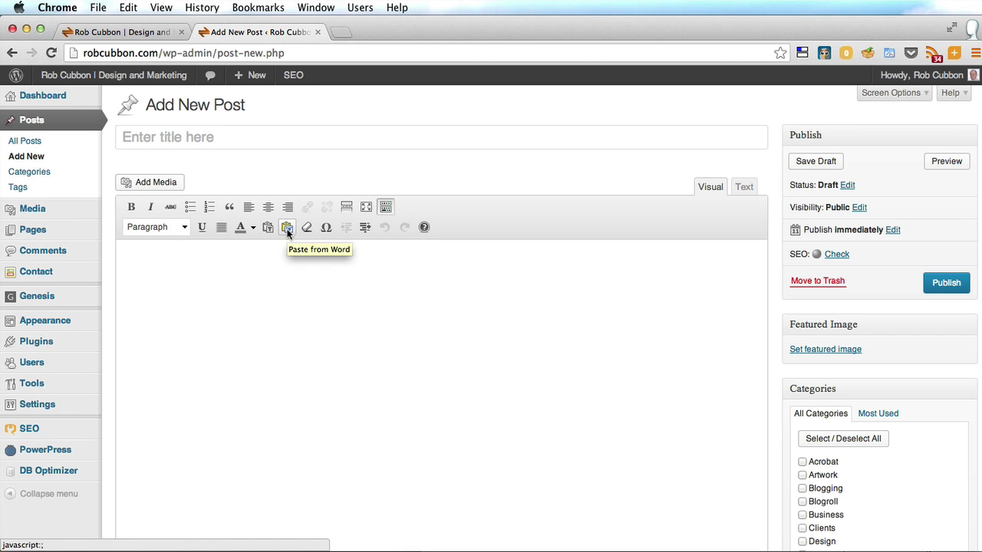
# - Paste the Word article through Paste from Word, insert it, and review the 2076-word body
pyautogui.click(287, 228)
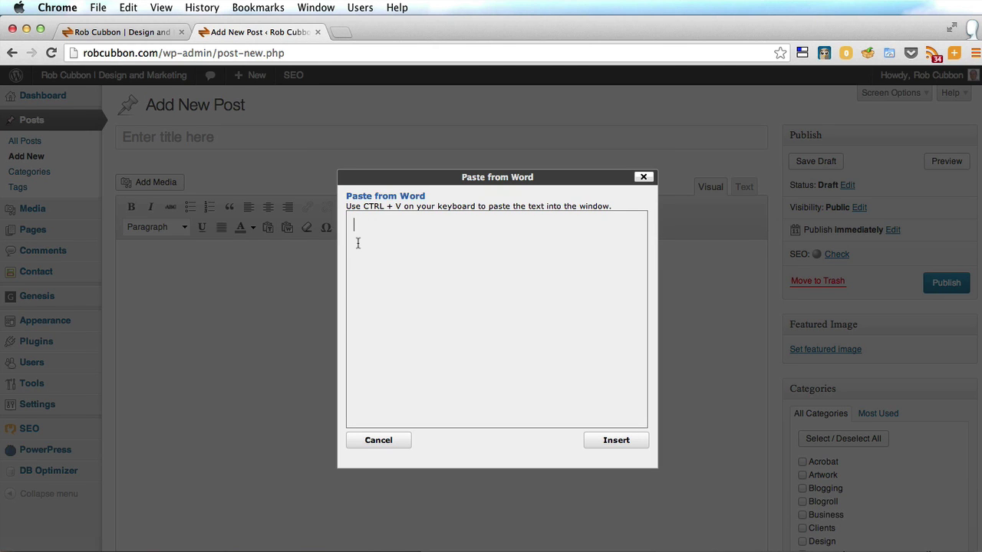
pyautogui.press('super+v')
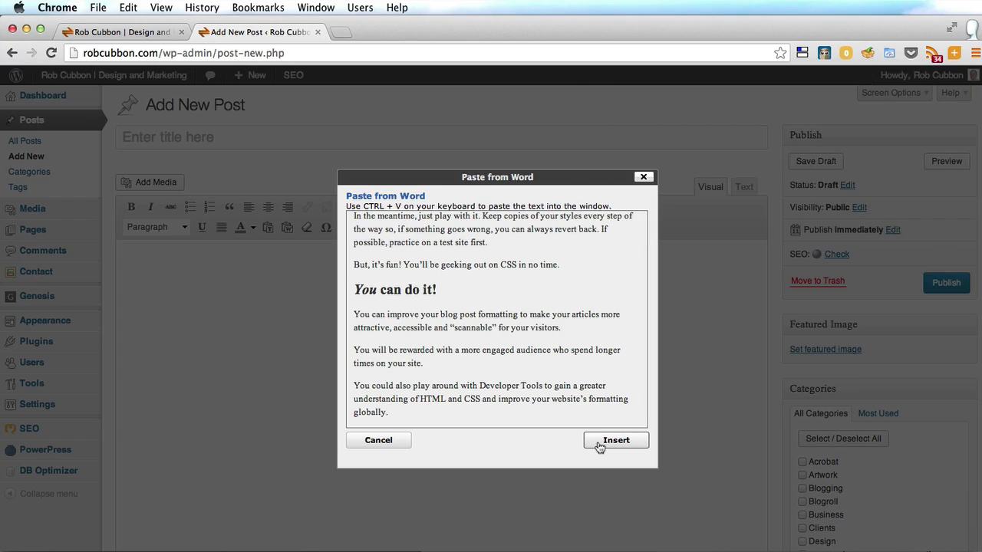
pyautogui.click(599, 443)
pyautogui.scroll(20, 297, 325)
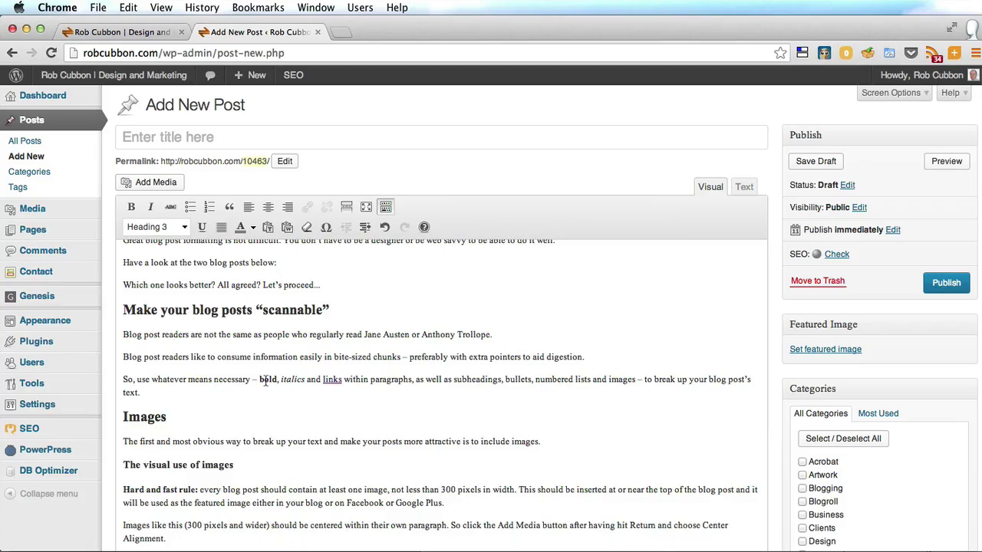
pyautogui.scroll(-1, 514, 391)
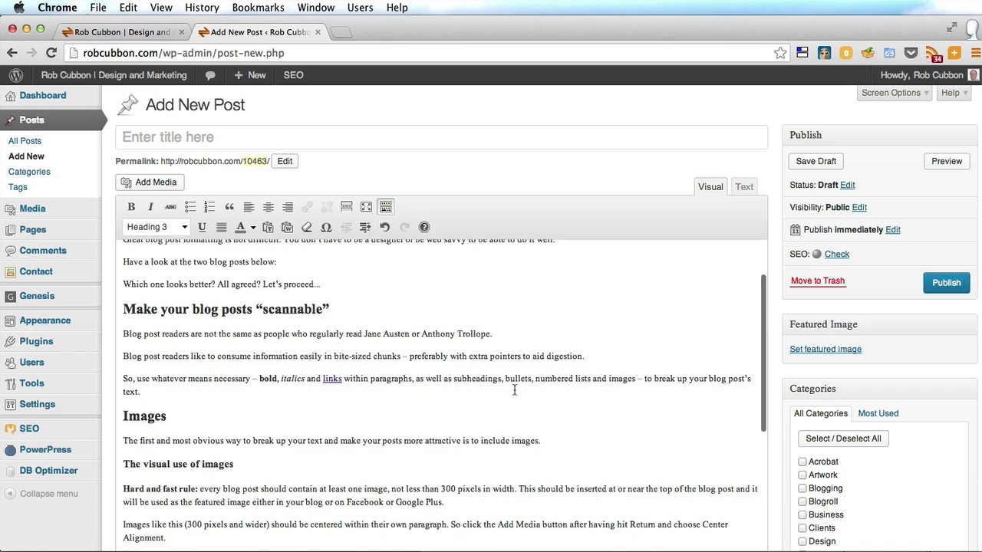
pyautogui.scroll(-20, 514, 391)
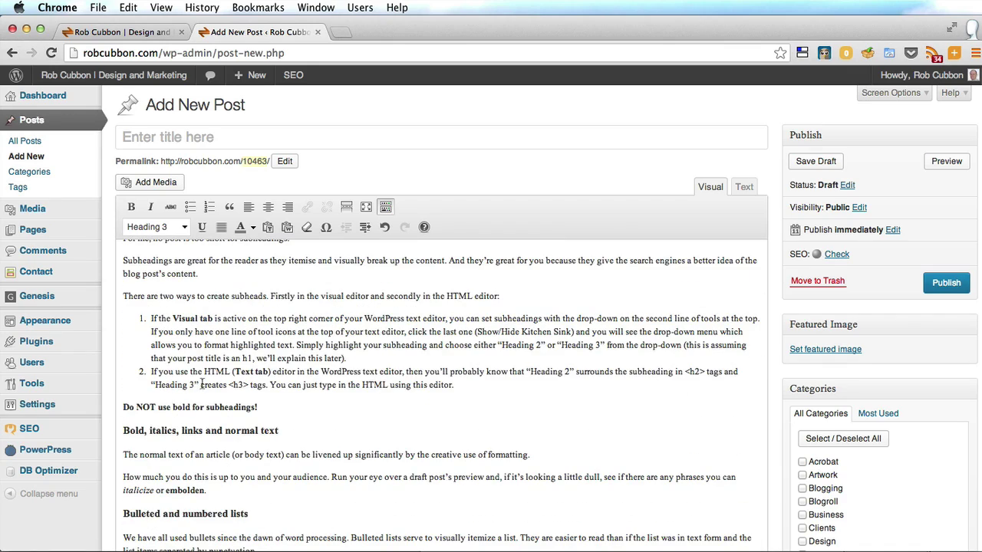
pyautogui.scroll(-15, 477, 349)
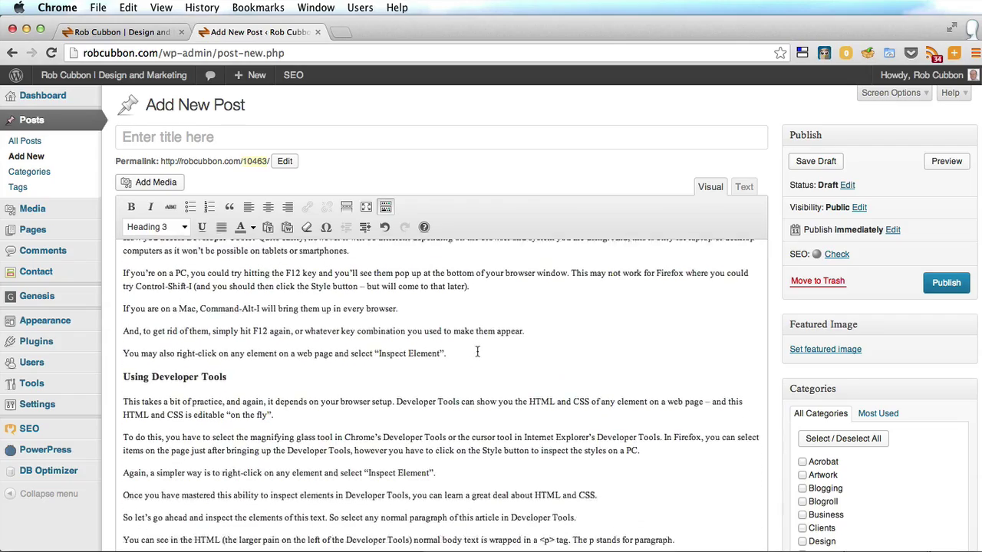
pyautogui.scroll(-1, 477, 352)
pyautogui.scroll(-20, 478, 352)
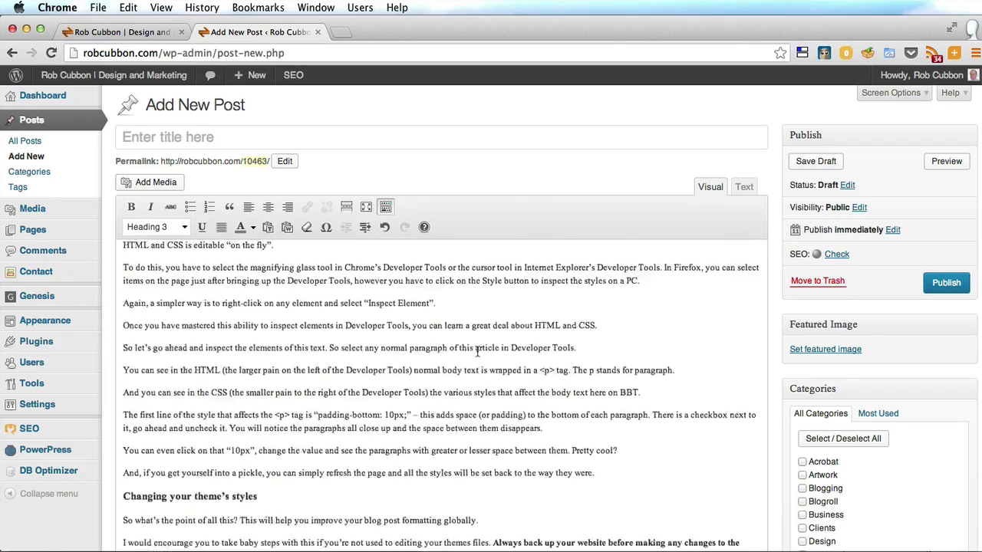
pyautogui.scroll(20, 477, 352)
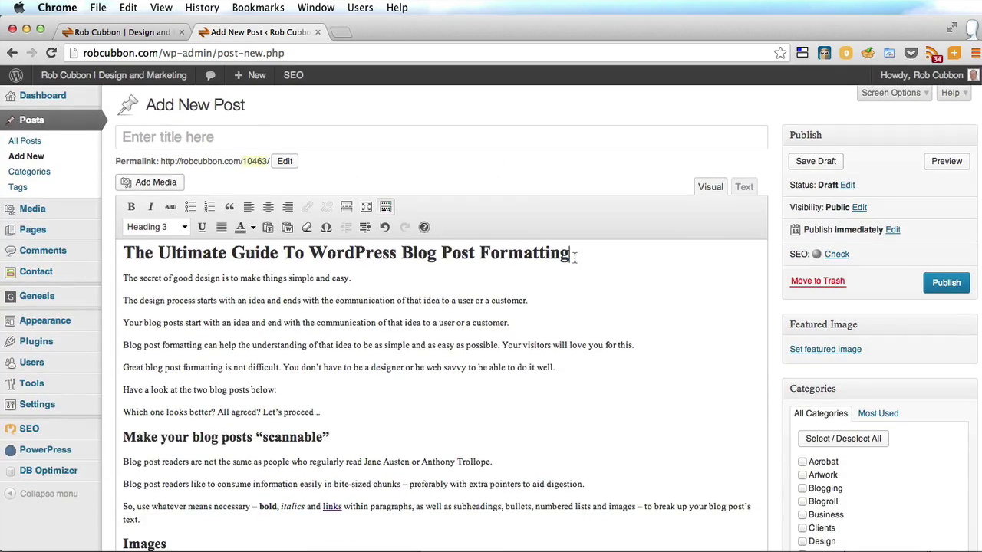
# - Move the heading 'The Ultimate Guide To WordPress Blog Post Formatting' from the body into the title
pyautogui.moveTo(577, 256); pyautogui.dragTo(545, 234)
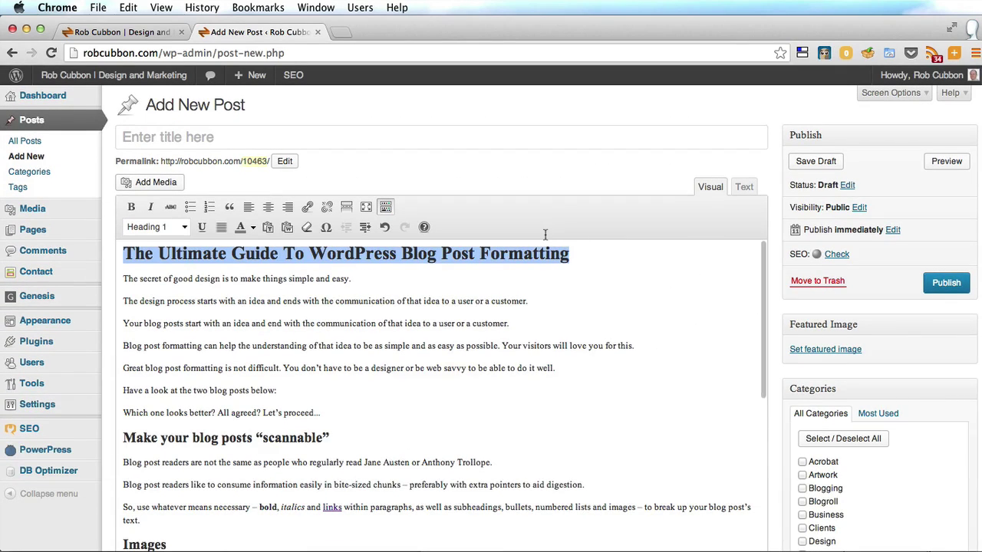
pyautogui.press('super+x')
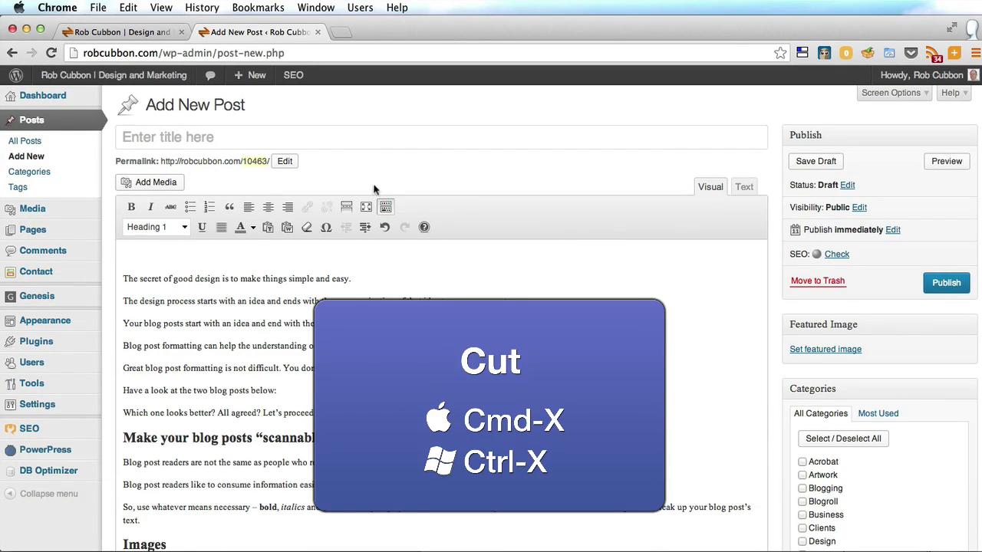
pyautogui.click(353, 137)
pyautogui.press('super+v')
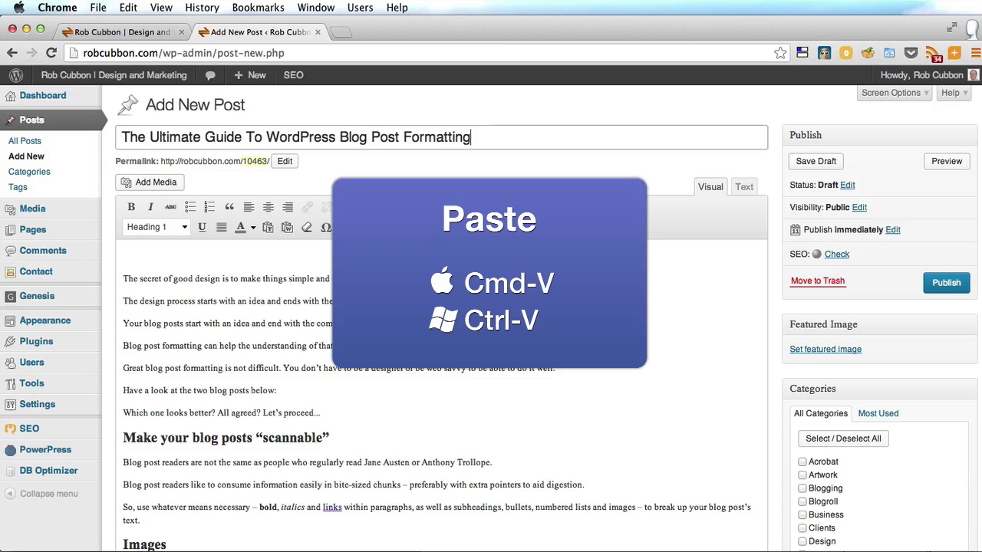
pyautogui.press('Delete')
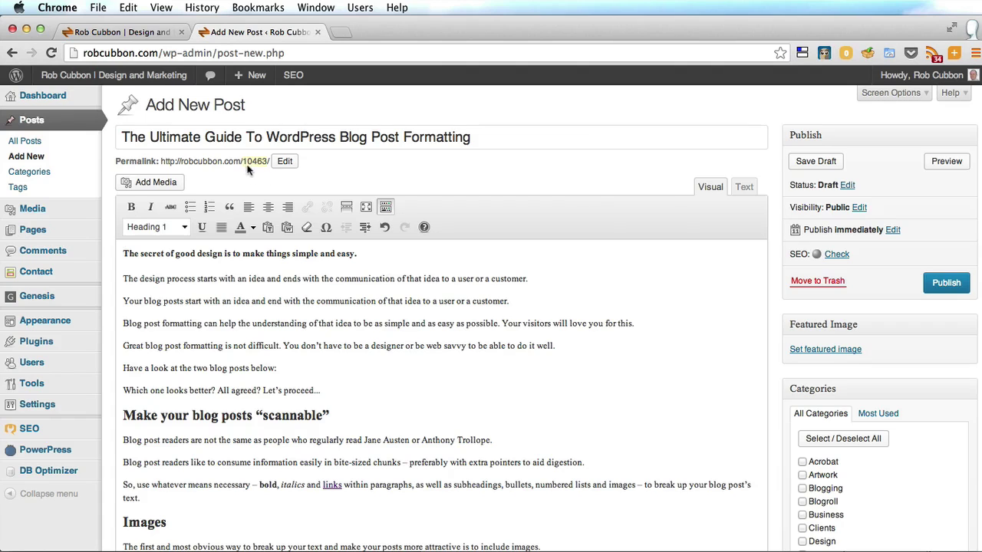
# - Change the permalink slug to guide-wordpress-blog-post-formatting
pyautogui.click(251, 162)
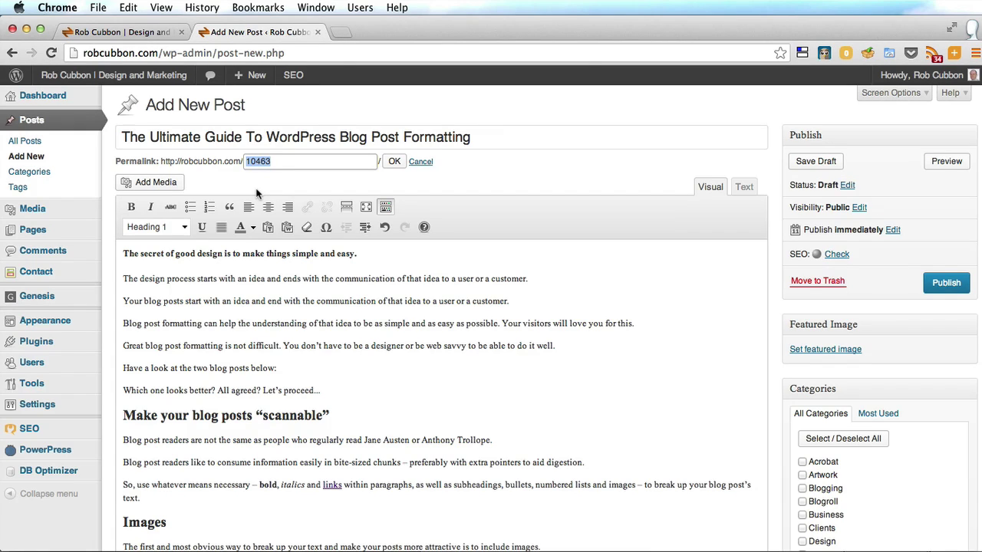
pyautogui.write('guide-word')
pyautogui.write('press-blog-')
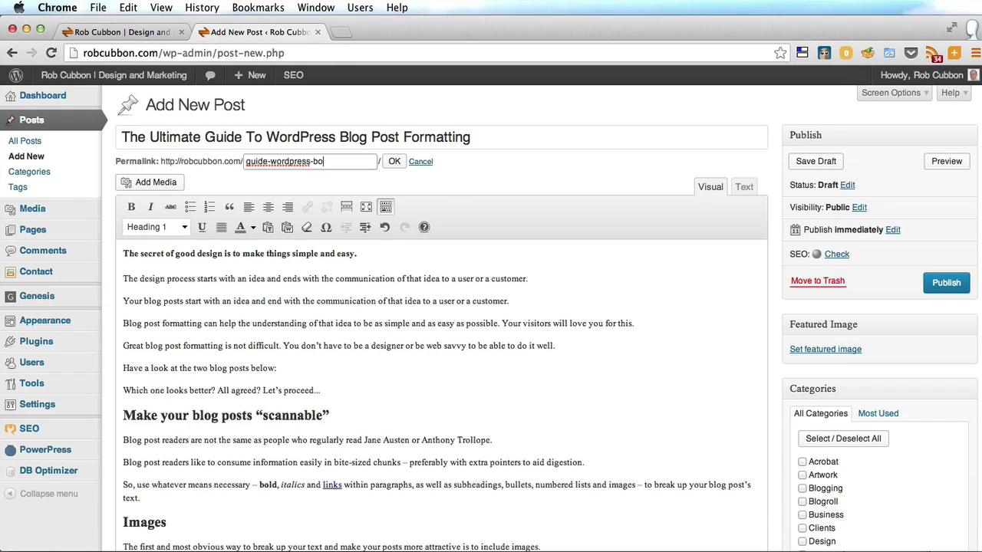
pyautogui.write('post-formatting')
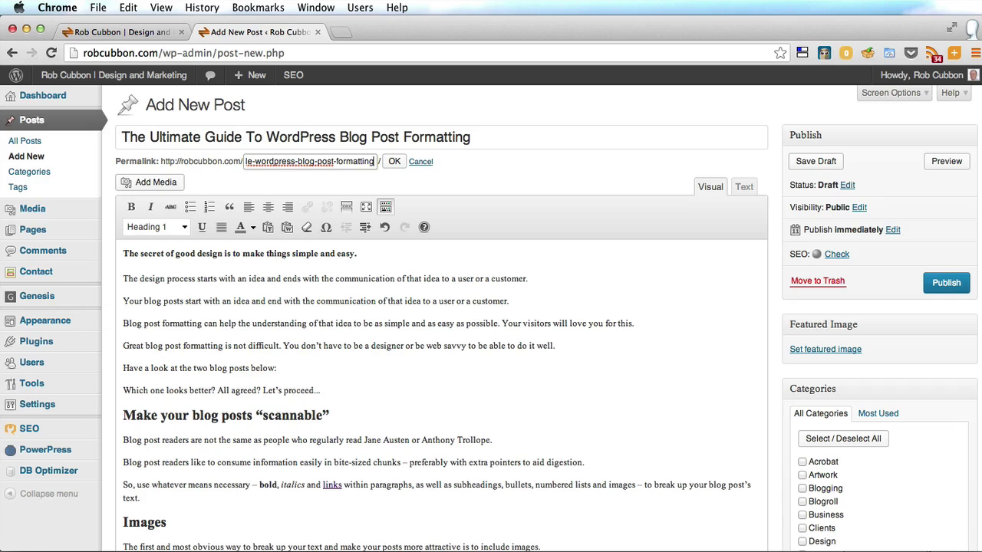
pyautogui.click(393, 165)
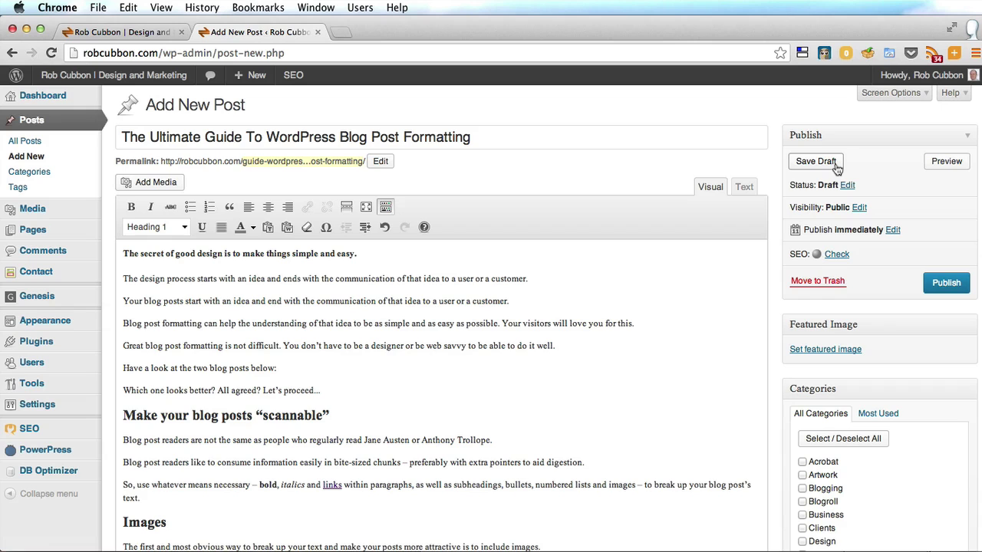
# - Save the post as a draft and open its preview
pyautogui.click(815, 161)
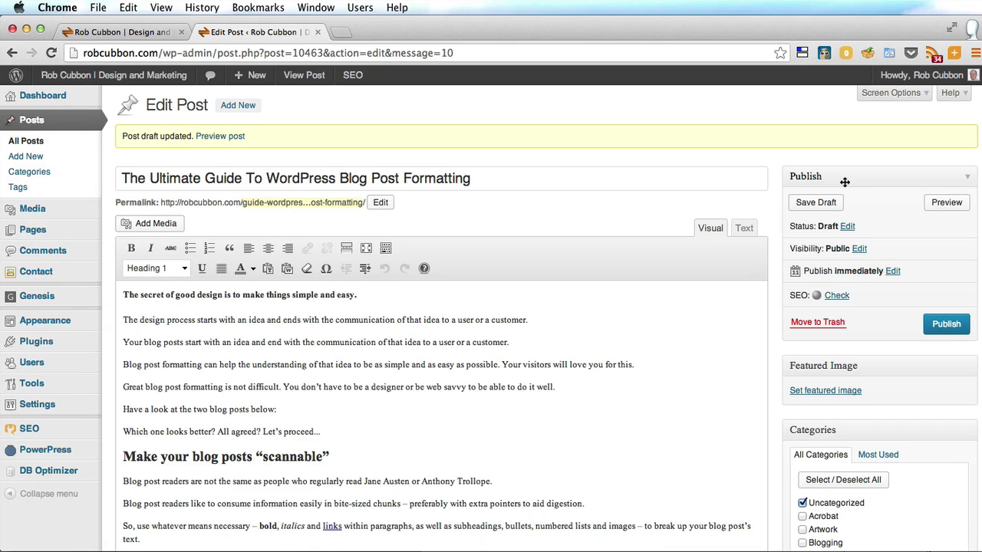
pyautogui.click(959, 207)
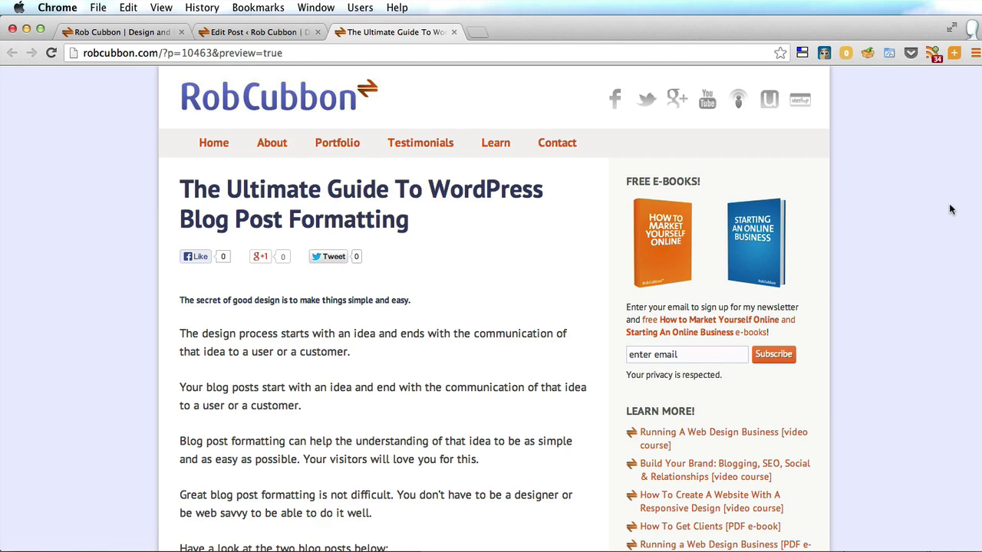
# - Scroll through the preview and highlight the small bold first line to inspect it
pyautogui.scroll(-2, 950, 210)
pyautogui.scroll(-7, 950, 210)
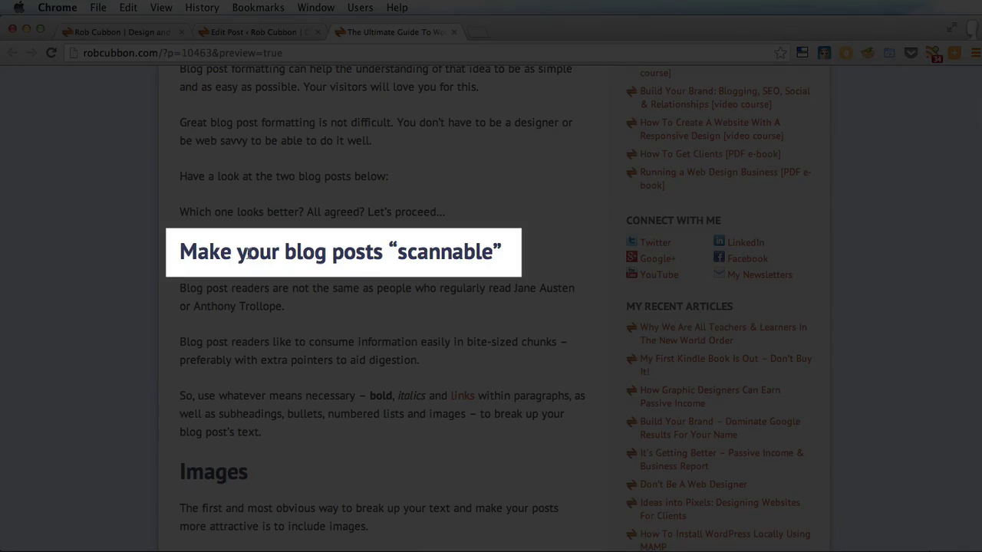
pyautogui.scroll(-4, 242, 253)
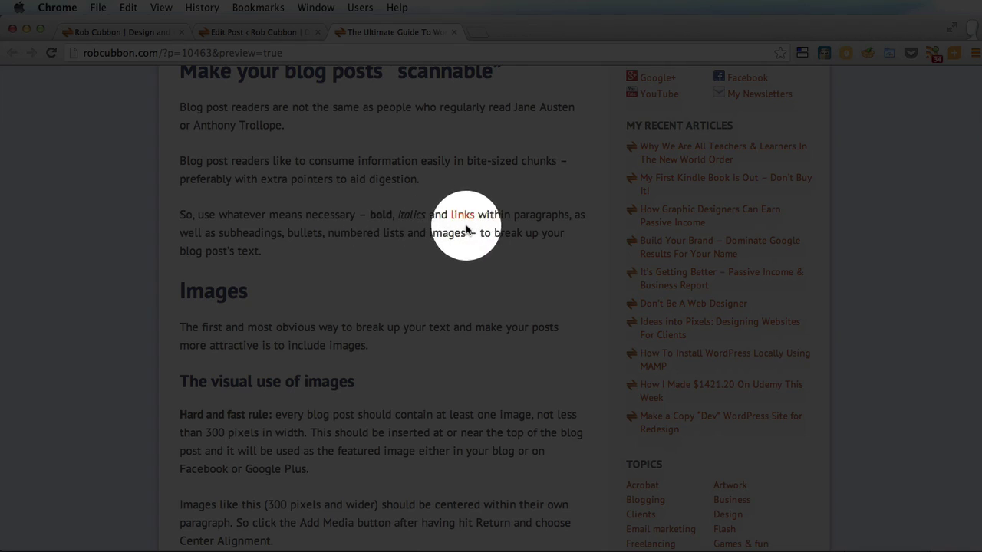
pyautogui.scroll(-4, 274, 290)
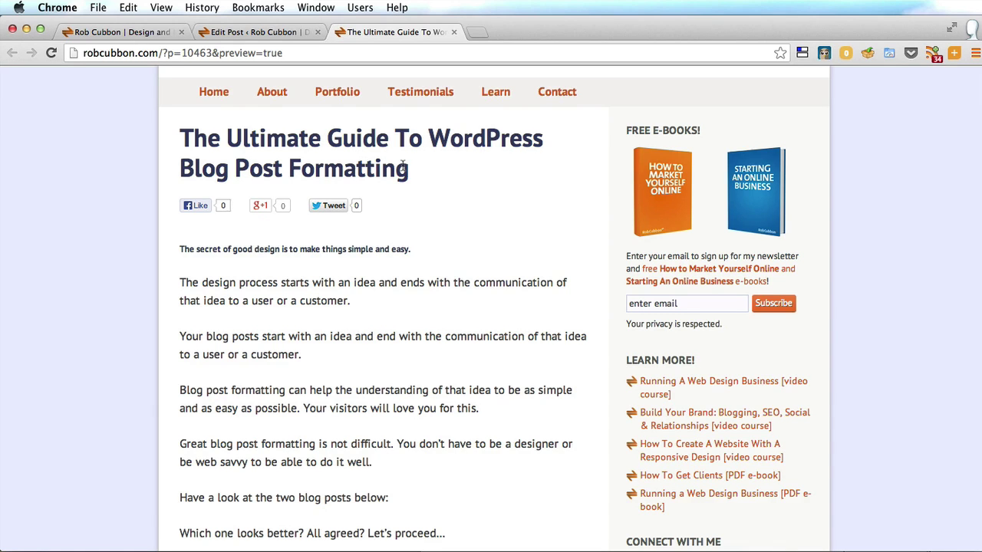
pyautogui.scroll(-10, 403, 168)
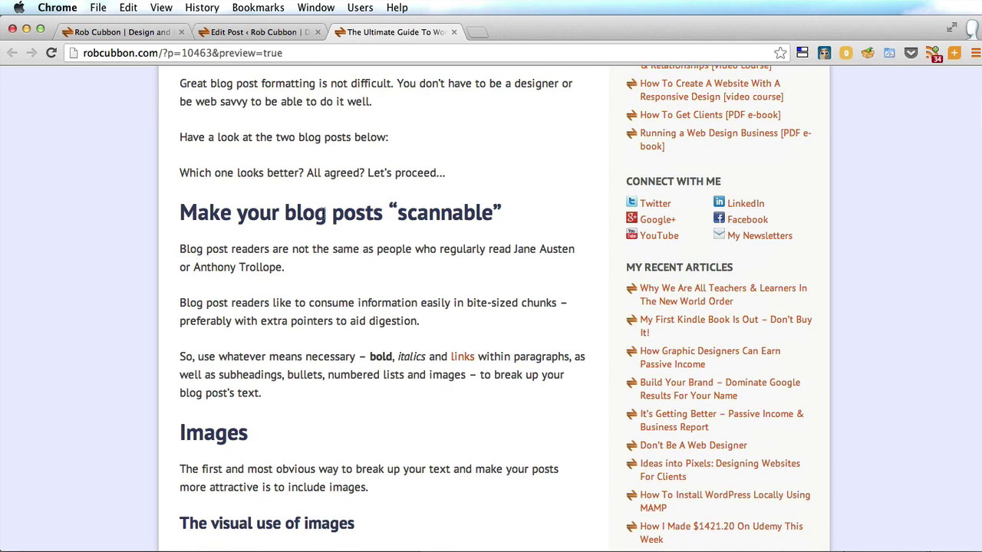
pyautogui.scroll(-3, 242, 428)
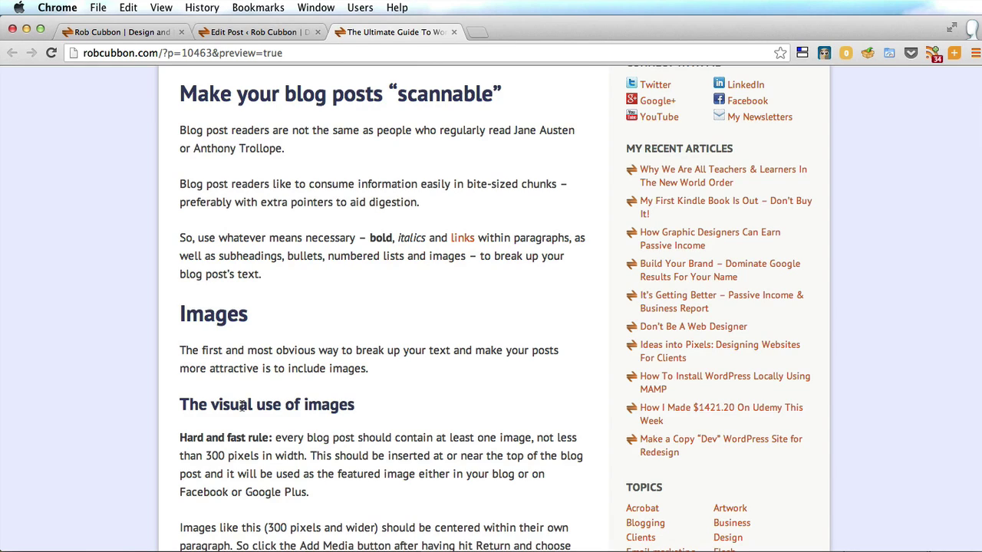
pyautogui.scroll(-20, 242, 406)
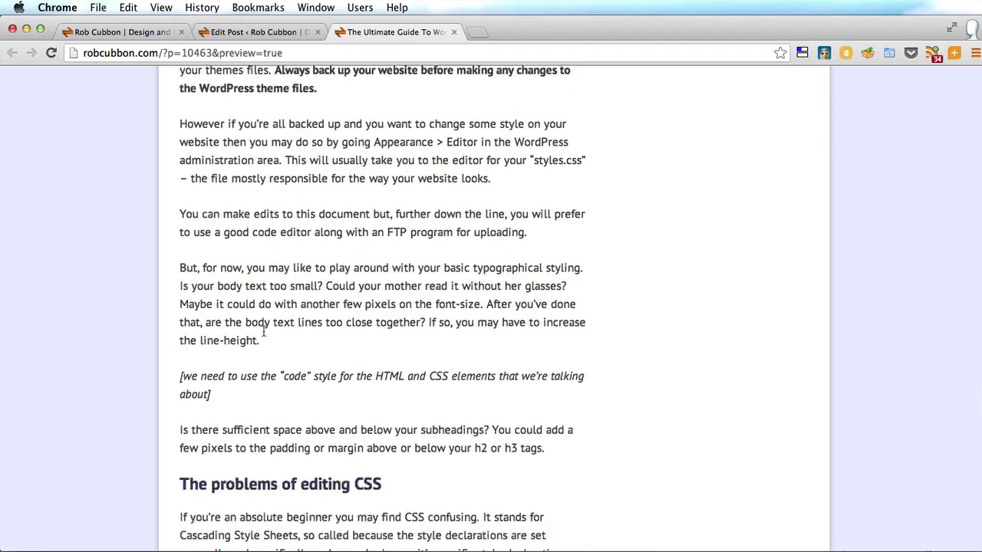
pyautogui.scroll(-15, 263, 332)
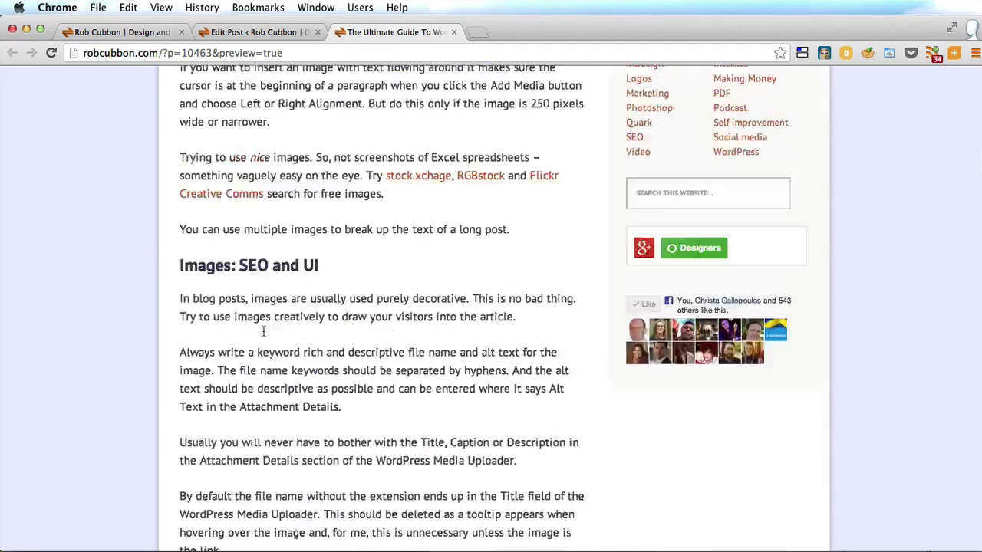
pyautogui.scroll(20, 263, 331)
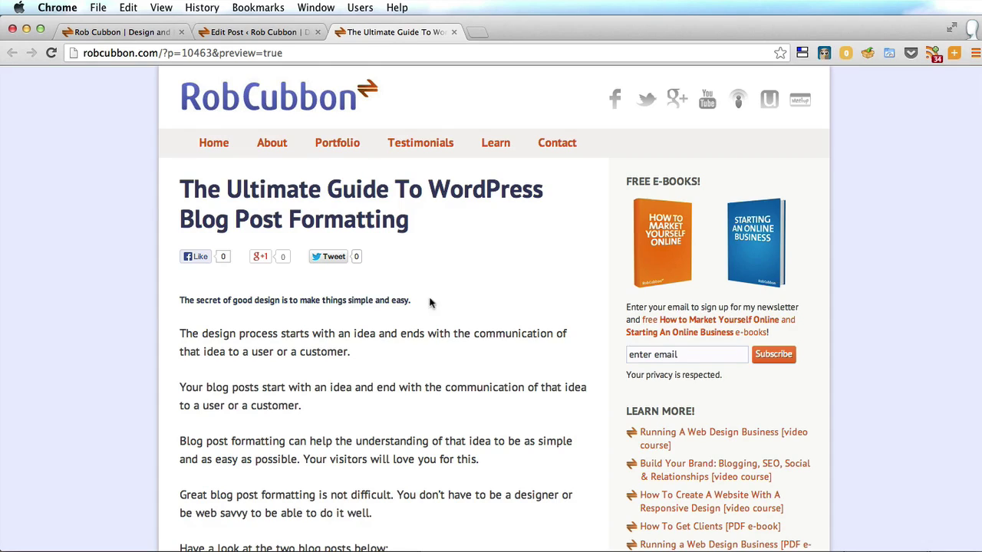
pyautogui.moveTo(429, 305); pyautogui.dragTo(175, 323)
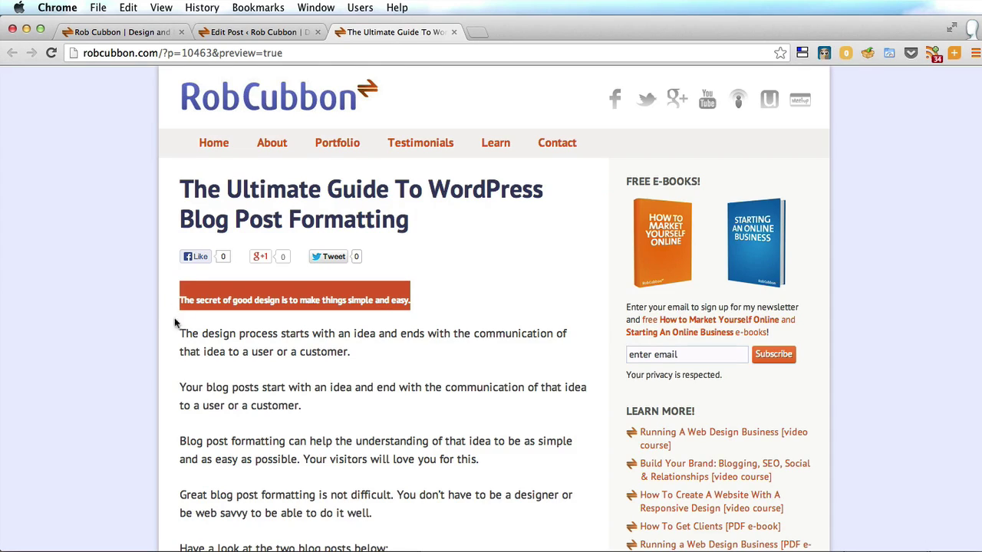
pyautogui.click(227, 355)
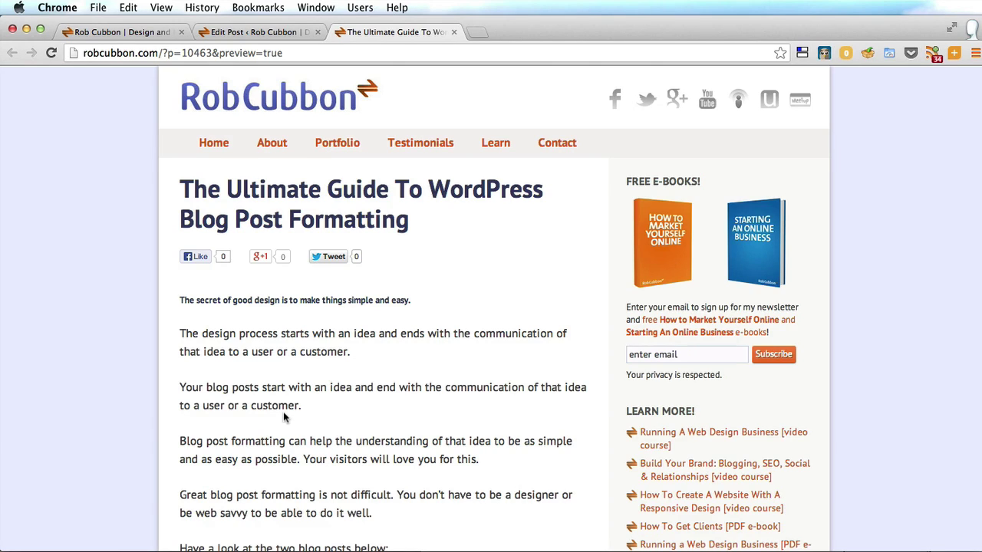
# - Back in the Edit Post tab, select the article's first line
pyautogui.click(221, 32)
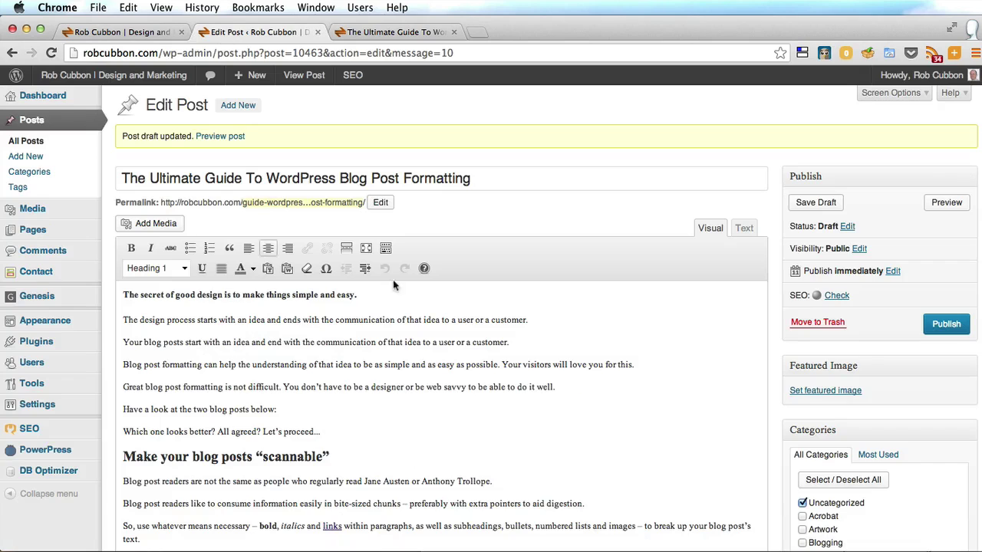
pyautogui.tripleClick(207, 295)
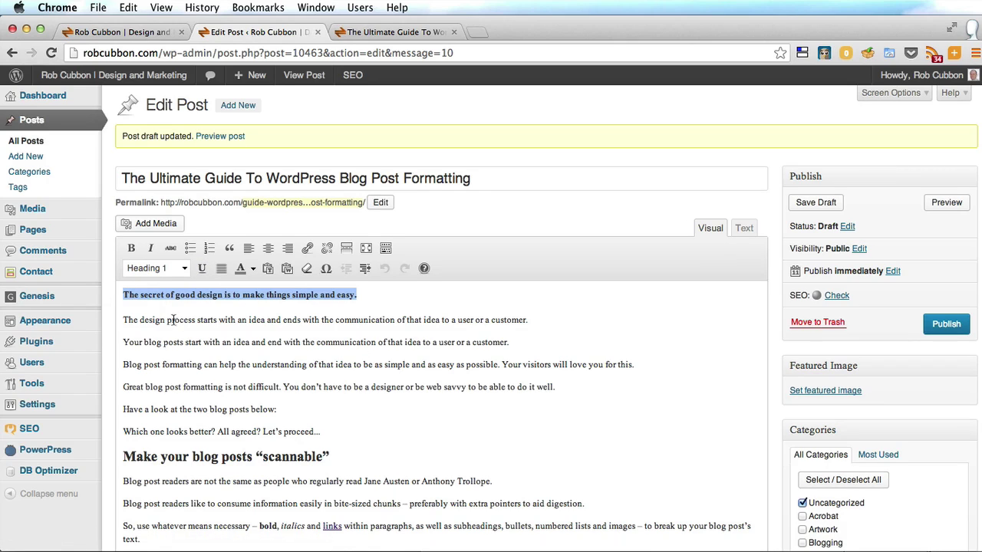
pyautogui.press('End')
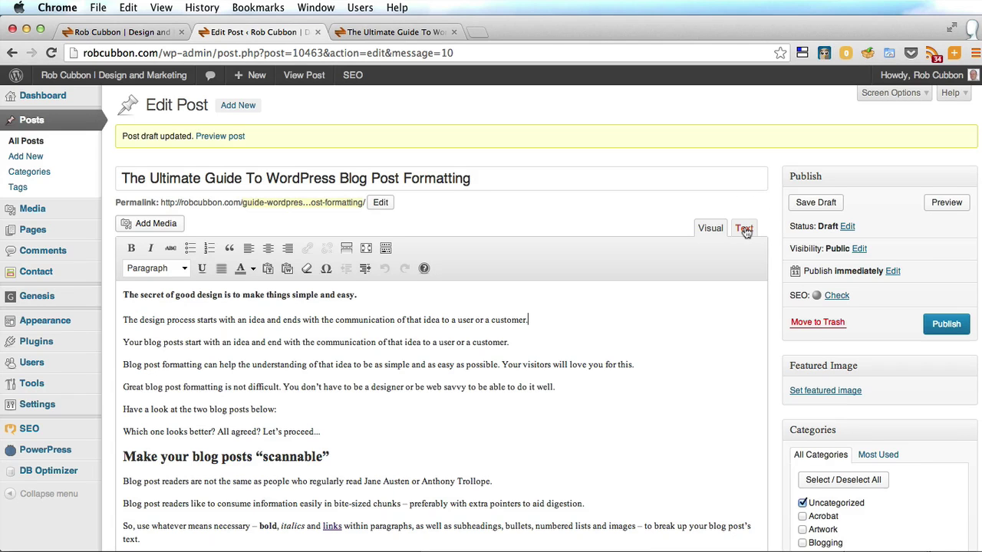
# - Show the HTML source in the Text view and add a blank line after the first h1 line
pyautogui.click(745, 230)
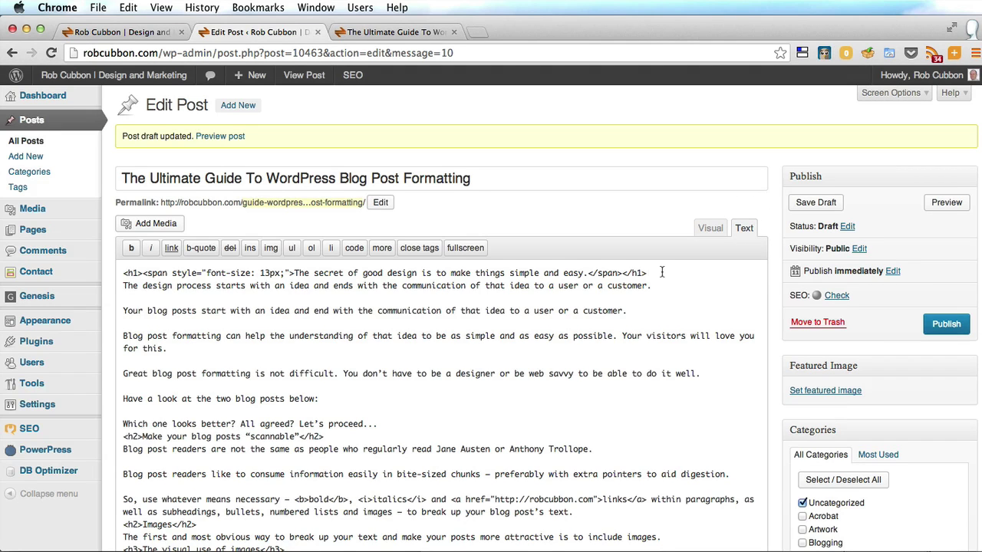
pyautogui.click(662, 272)
pyautogui.press('Return')
pyautogui.scroll(-6, 211, 435)
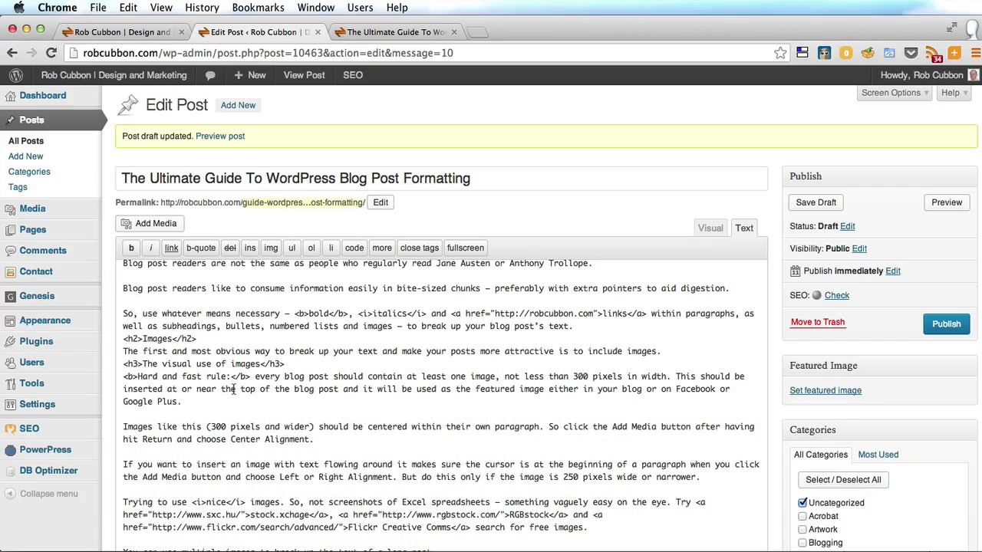
pyautogui.scroll(-5, 164, 386)
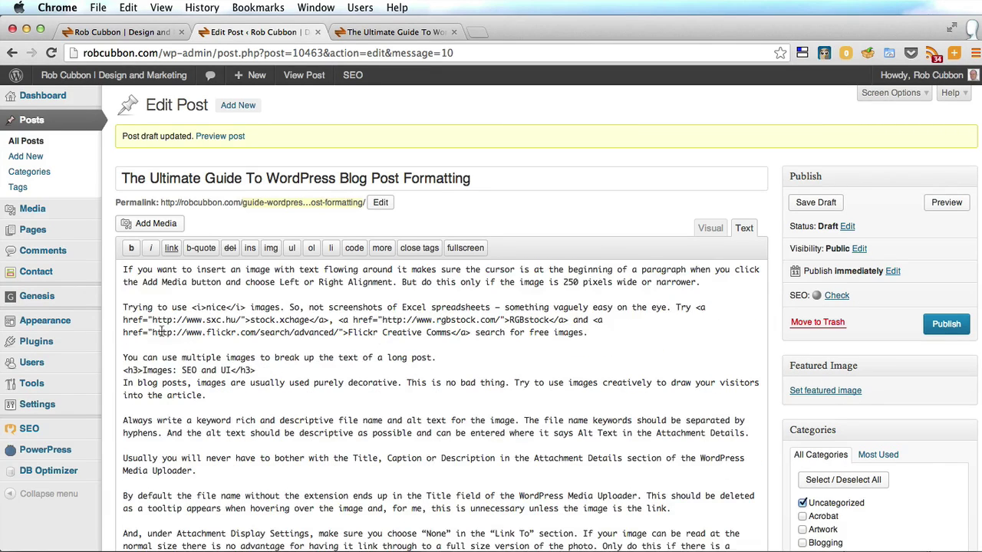
pyautogui.scroll(10, 406, 368)
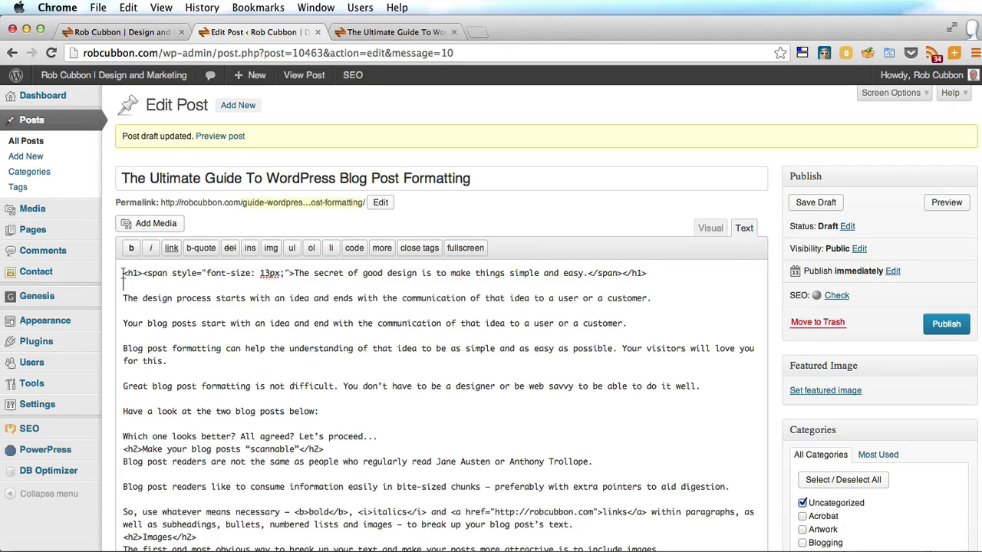
# - Remove the first line's h1 and 13px span tags, then save and preview the draft
pyautogui.moveTo(123, 273); pyautogui.dragTo(286, 273)
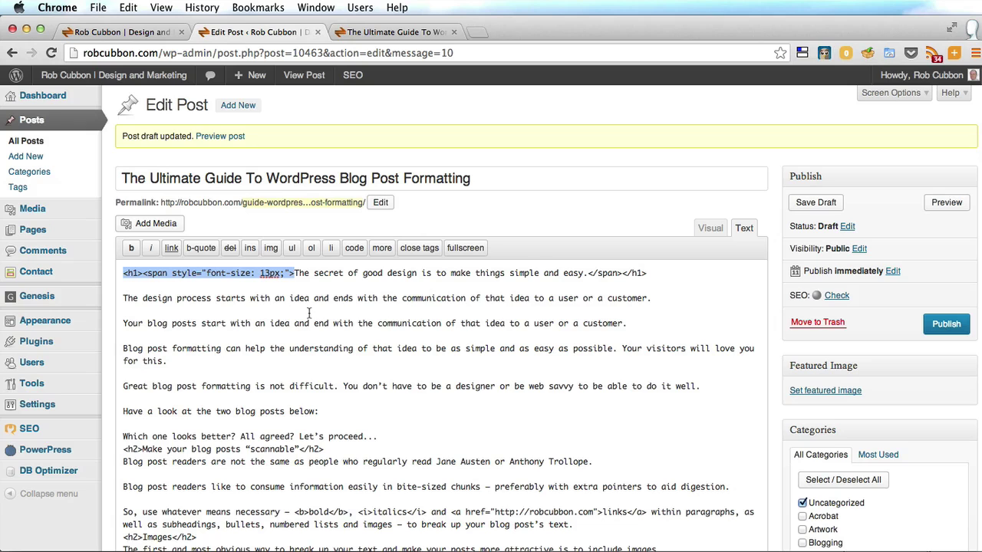
pyautogui.press('super+z')
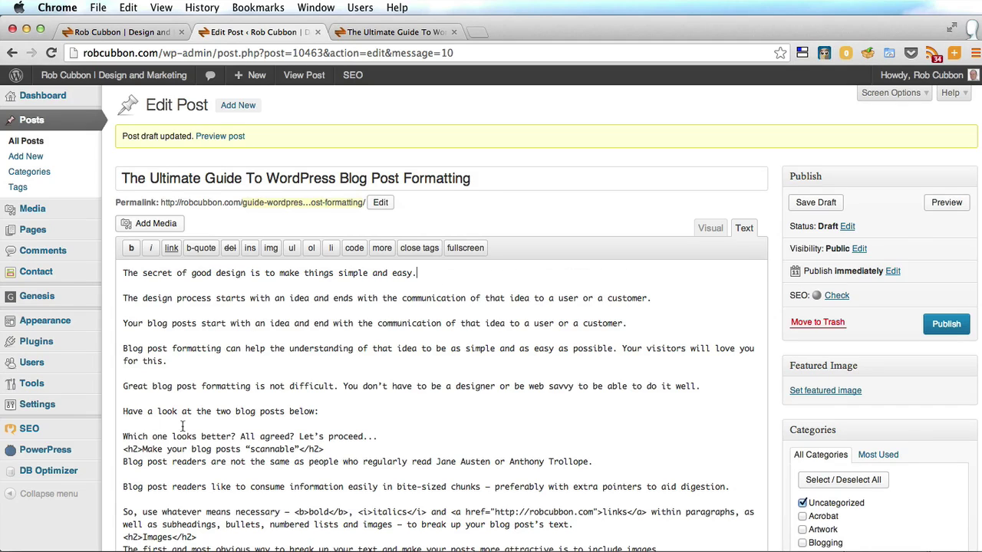
pyautogui.click(818, 203)
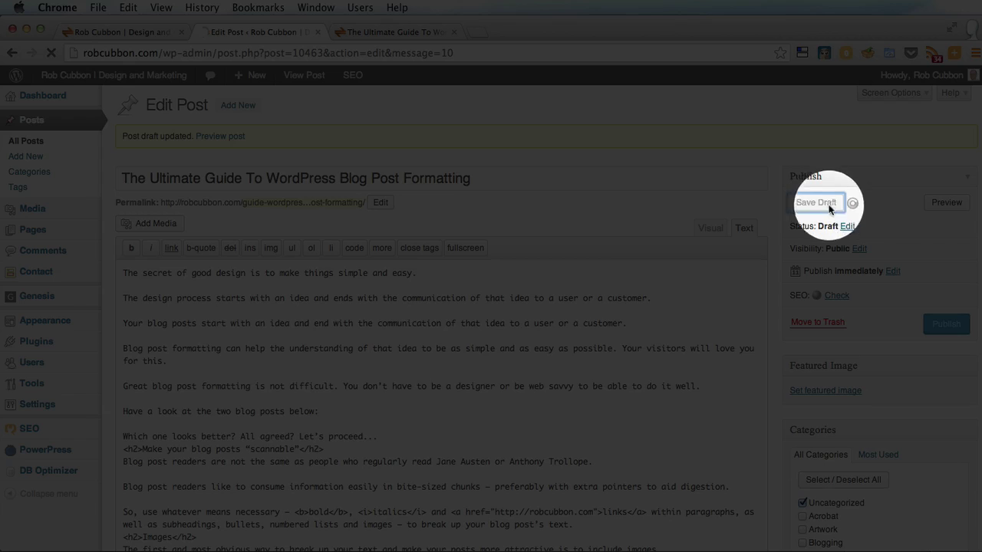
pyautogui.click(940, 205)
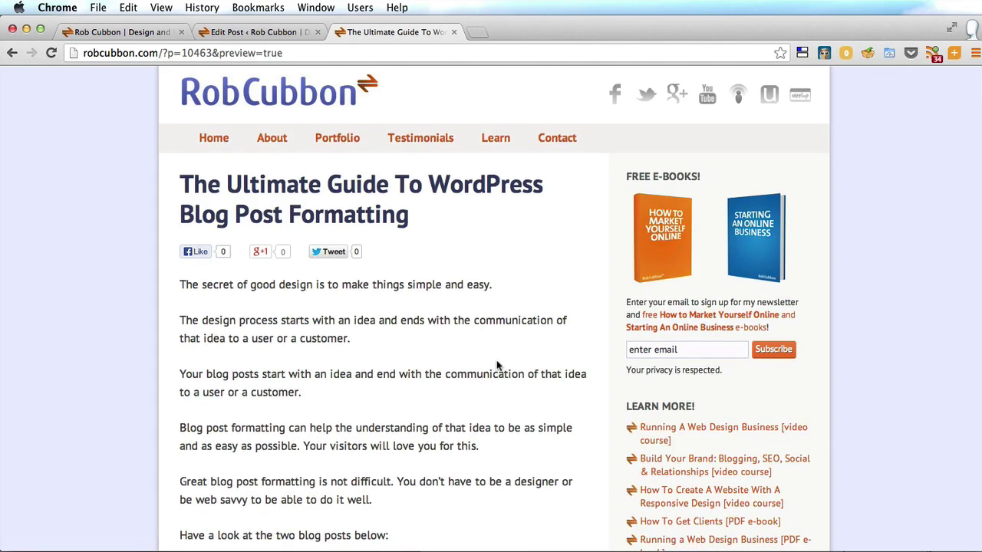
# - Confirm in the preview that the opening sentence renders as plain paragraph text
pyautogui.scroll(-1, 497, 364)
pyautogui.scroll(1, 496, 364)
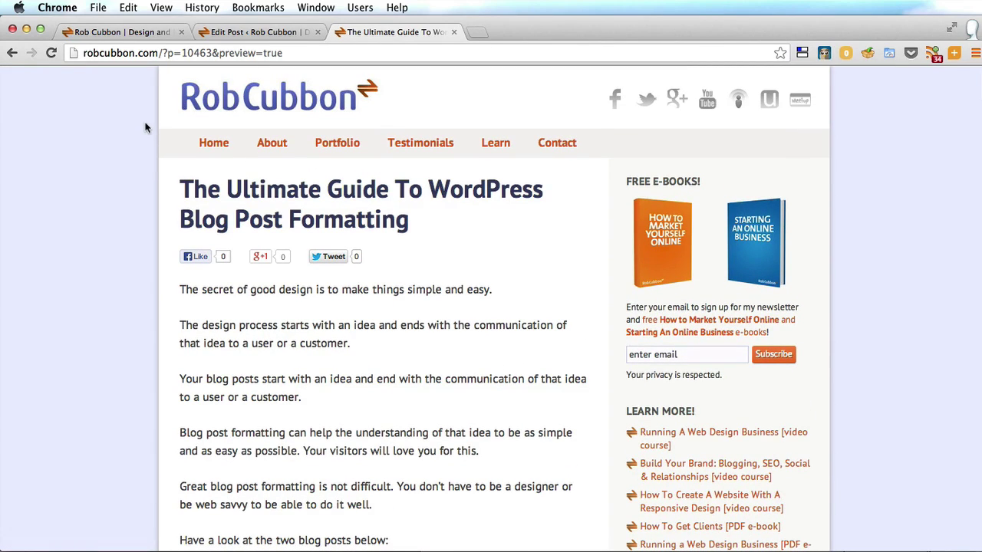